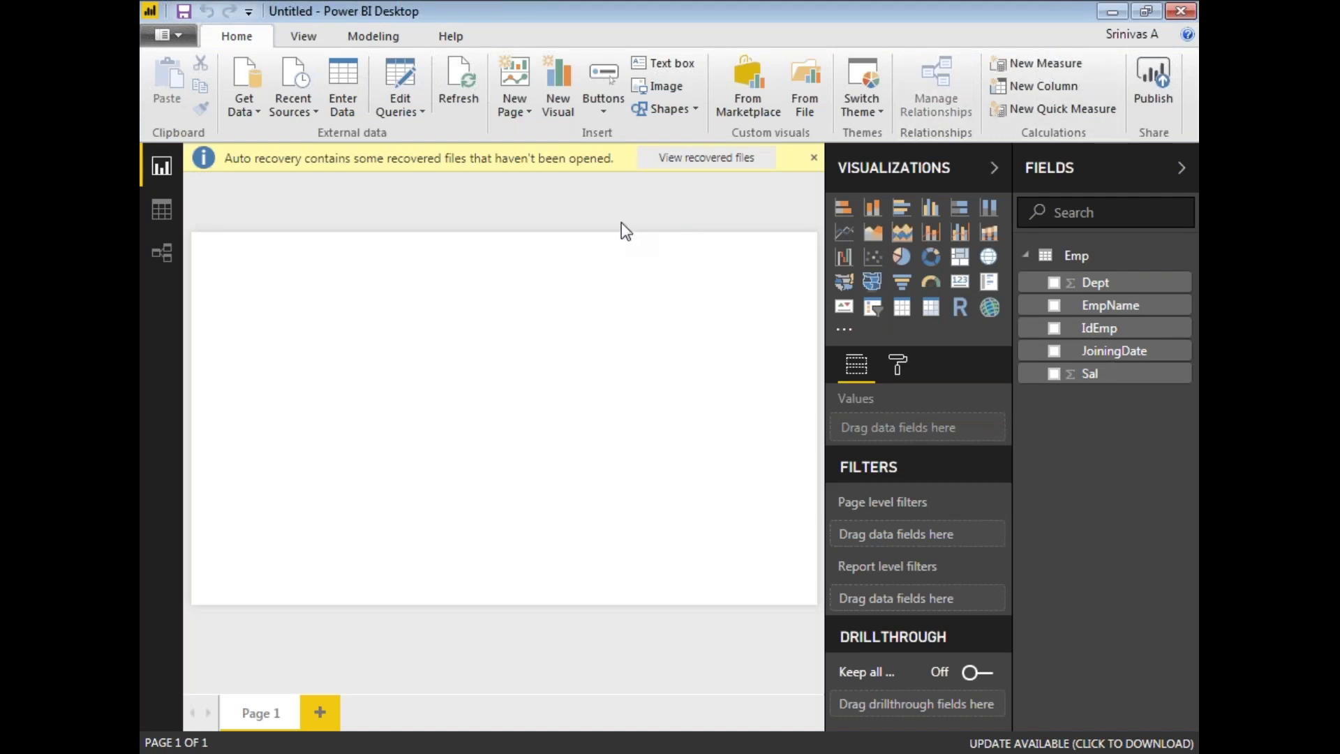
# Create a new measure in the Emp table and name it Substitute_Measure
pyautogui.click(370, 198)
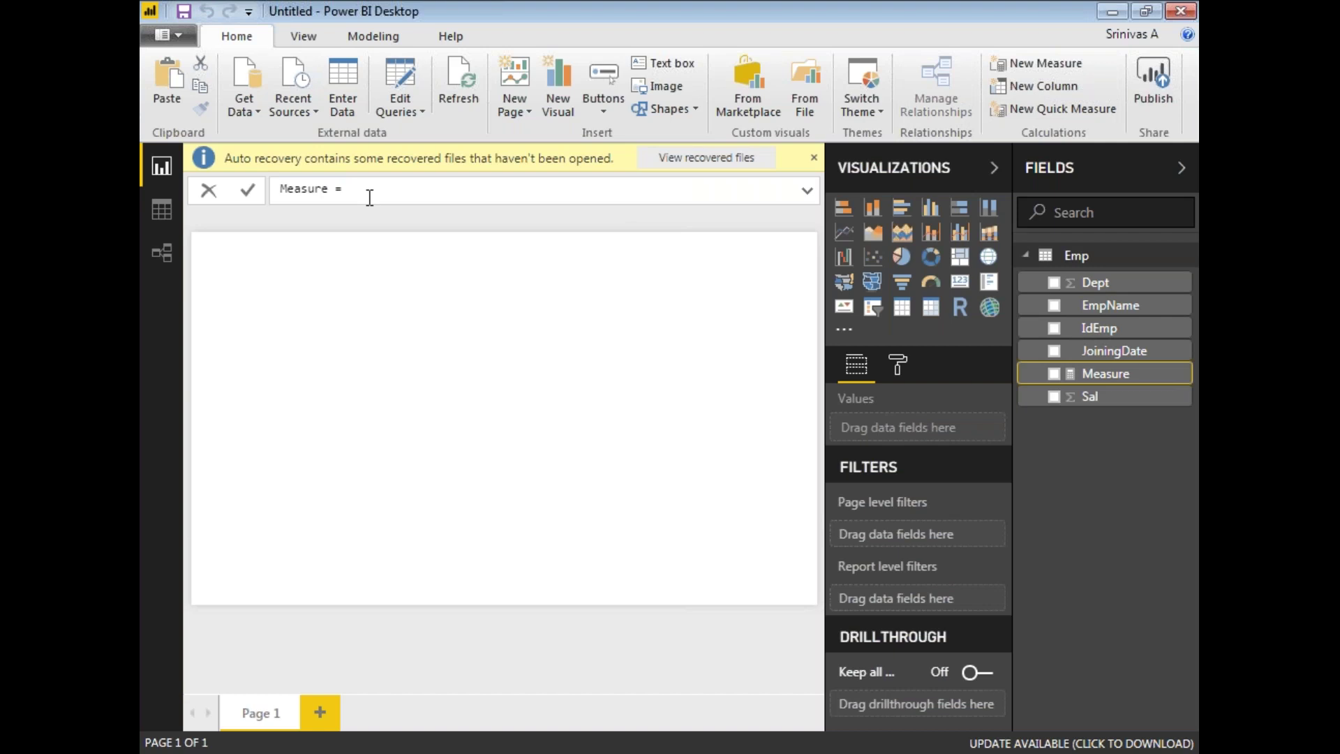
pyautogui.press('Left')
pyautogui.press('Left')
pyautogui.press('Left')
pyautogui.press('Left')
pyautogui.press('Home')
pyautogui.write('Substitu')
pyautogui.write('r')
pyautogui.press('BackSpace')
pyautogui.write('te_')
# Enter the formula SUBSTITUTE("TERESA","SA","AB") and commit the measure
pyautogui.press('End')
pyautogui.write('SUB')
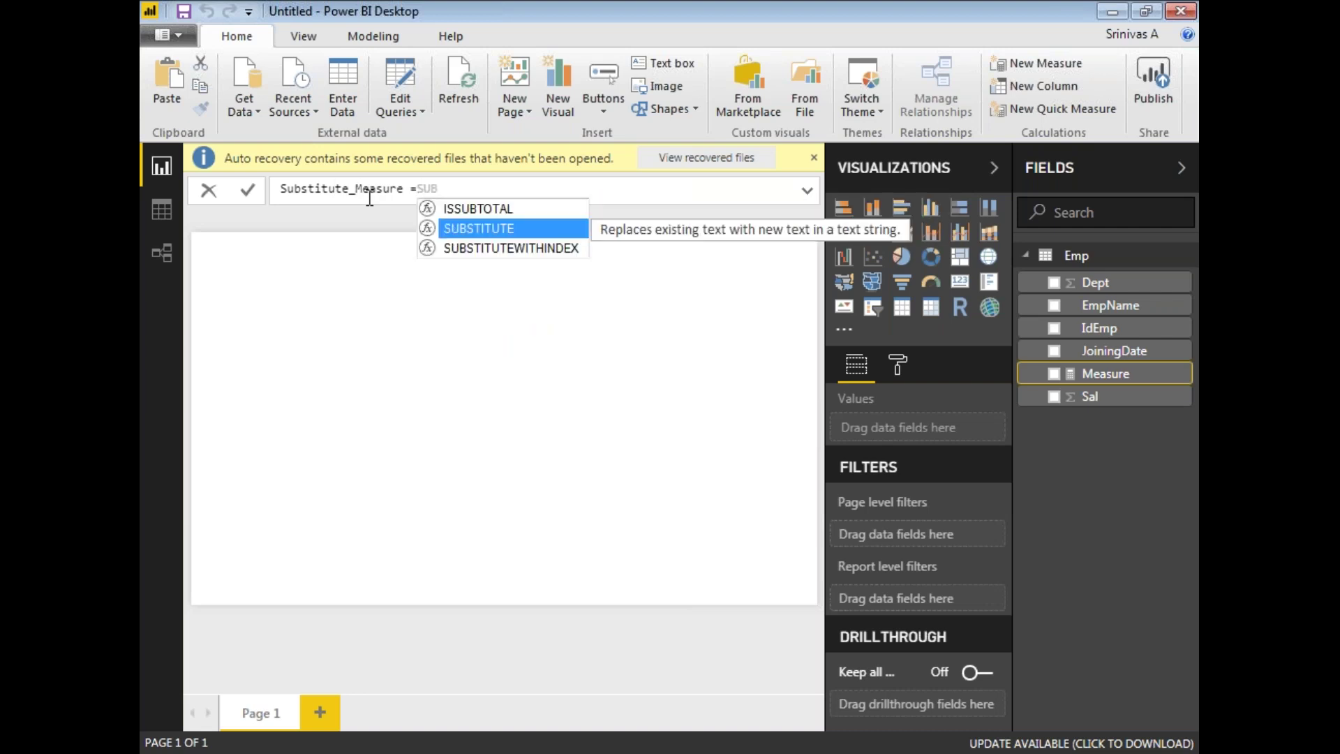
pyautogui.click(472, 228)
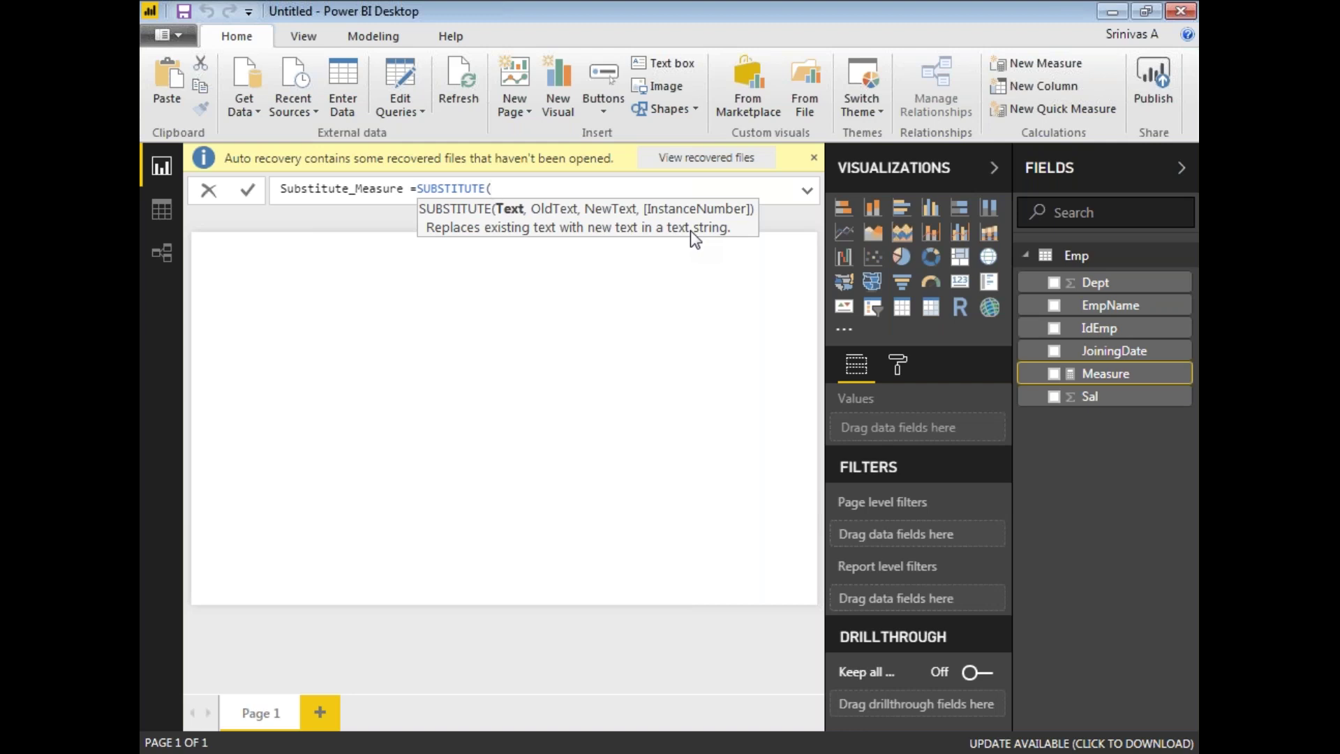
pyautogui.write('"TERESA"')
pyautogui.write(',')
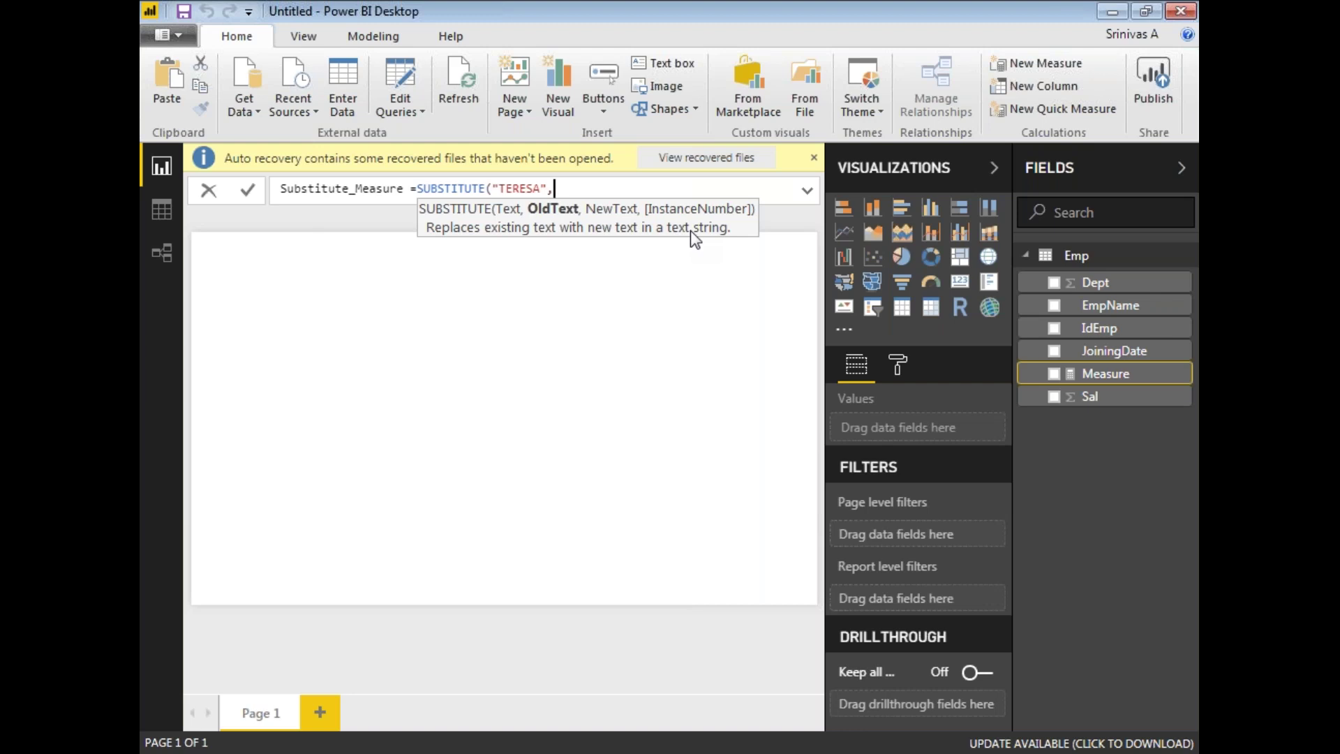
pyautogui.write('"SA",')
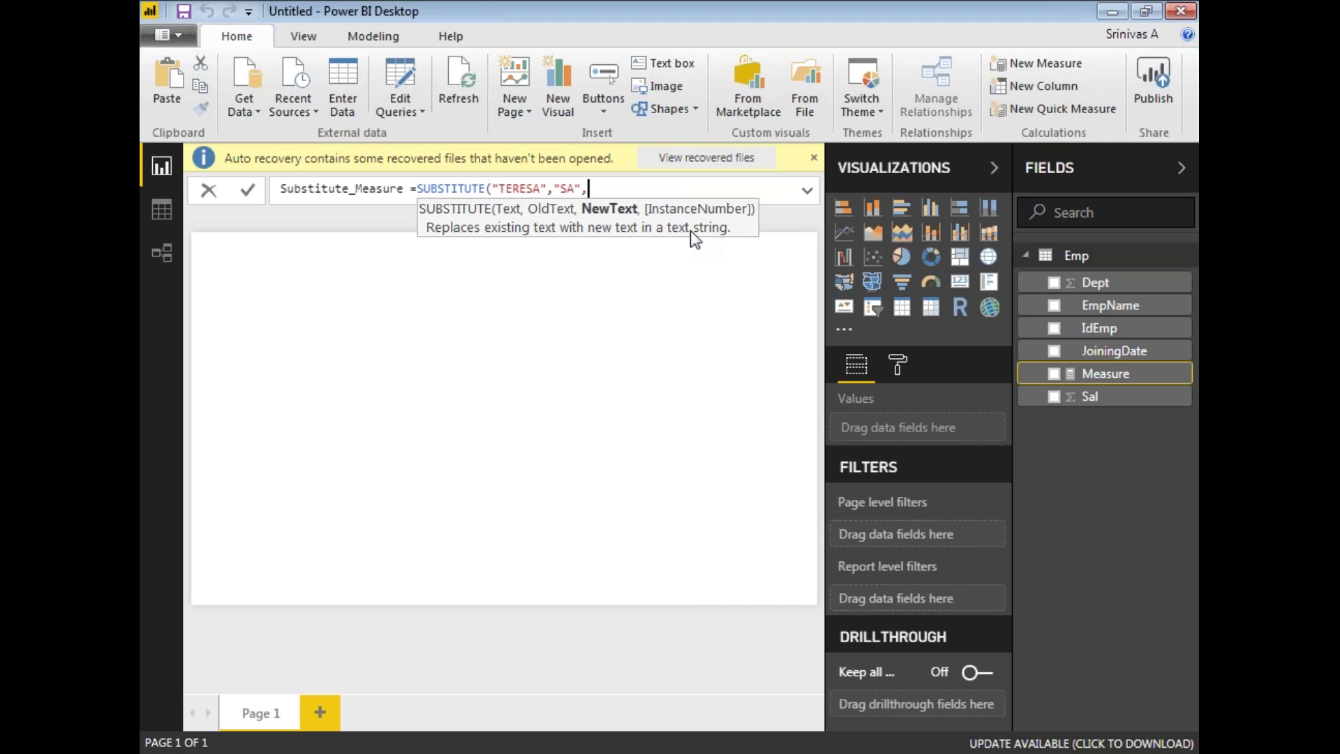
pyautogui.write('"AB')
pyautogui.write(')')
pyautogui.press('Left')
pyautogui.press('BackSpace')
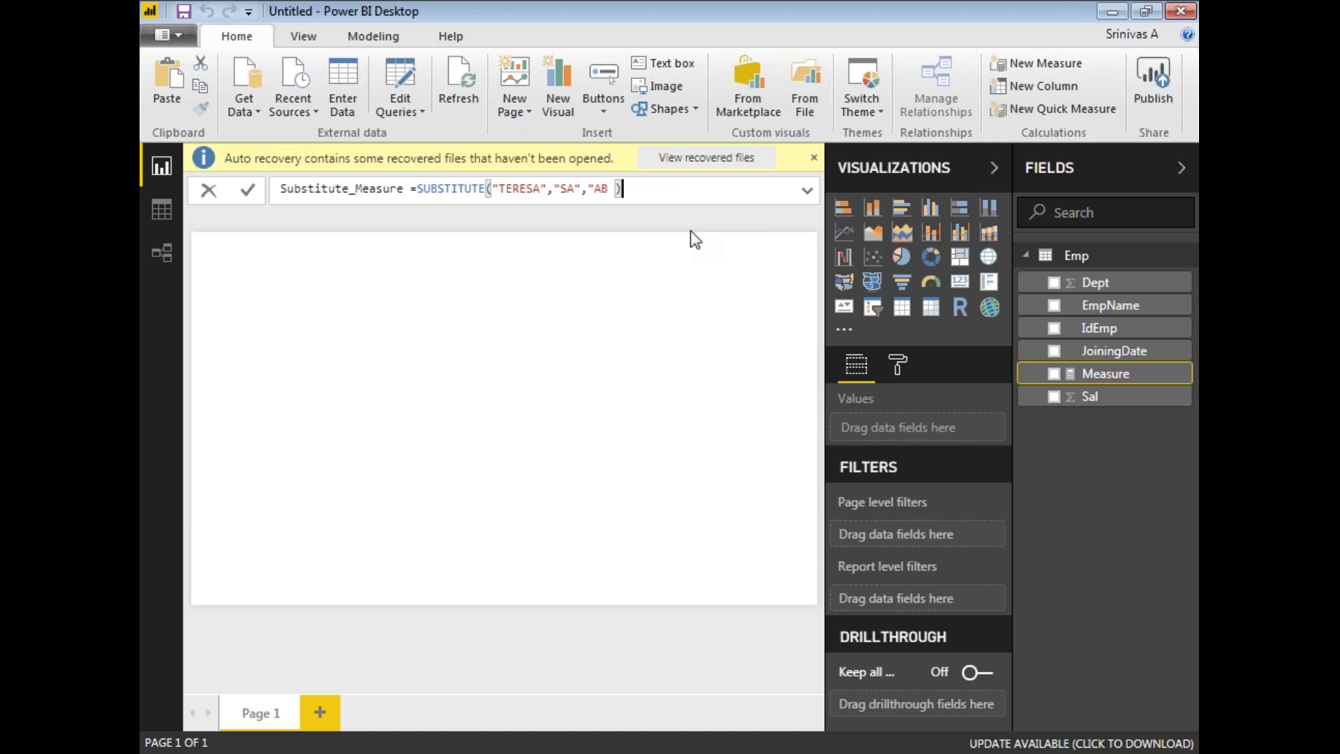
pyautogui.write('"')
pyautogui.press('Return')
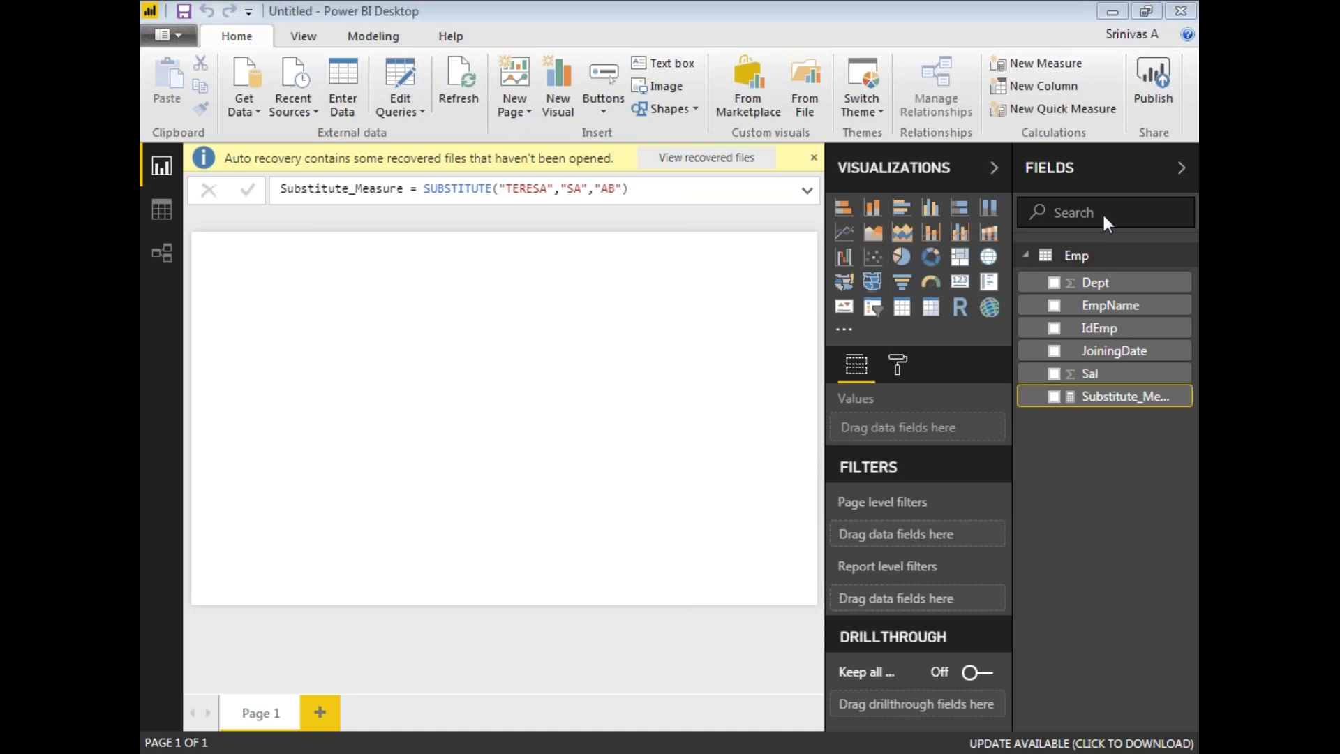
# Add a card visual showing Substitute_Measure's result TEREAB, then enlarge the card slightly
pyautogui.click(964, 283)
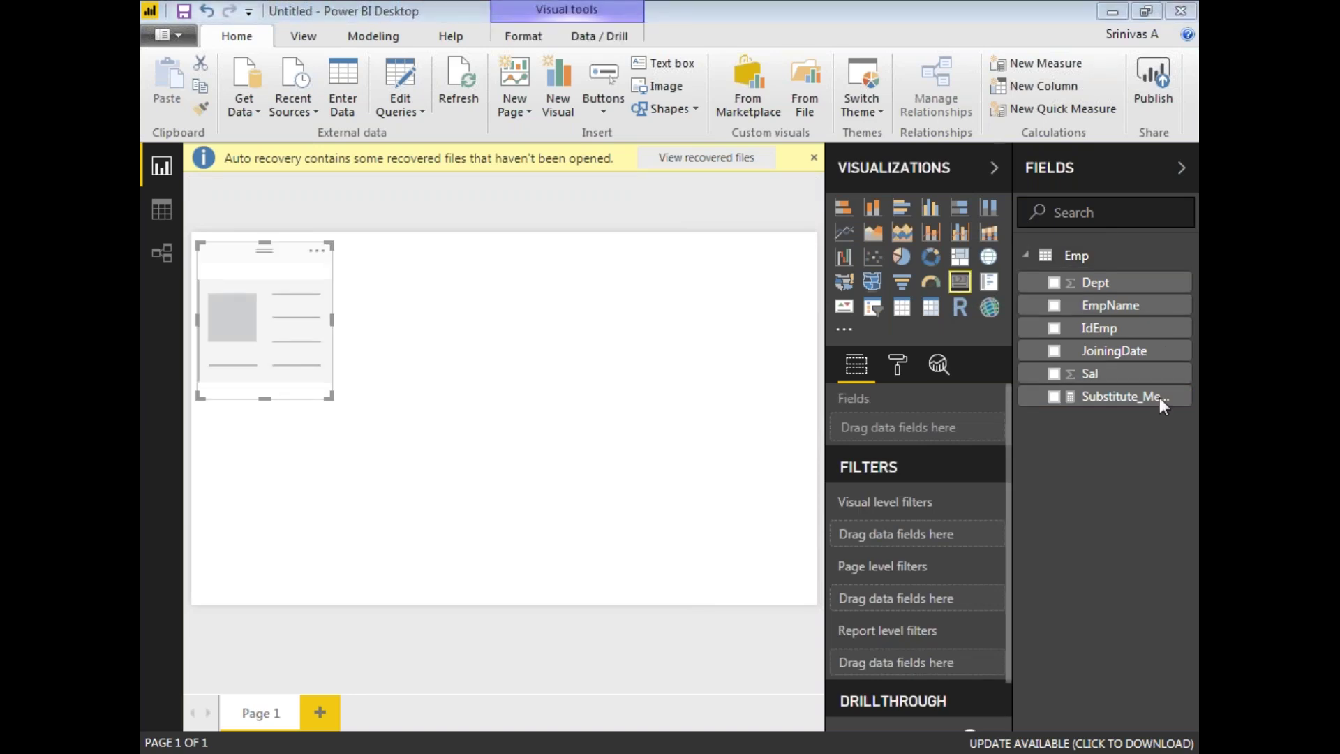
pyautogui.click(1054, 397)
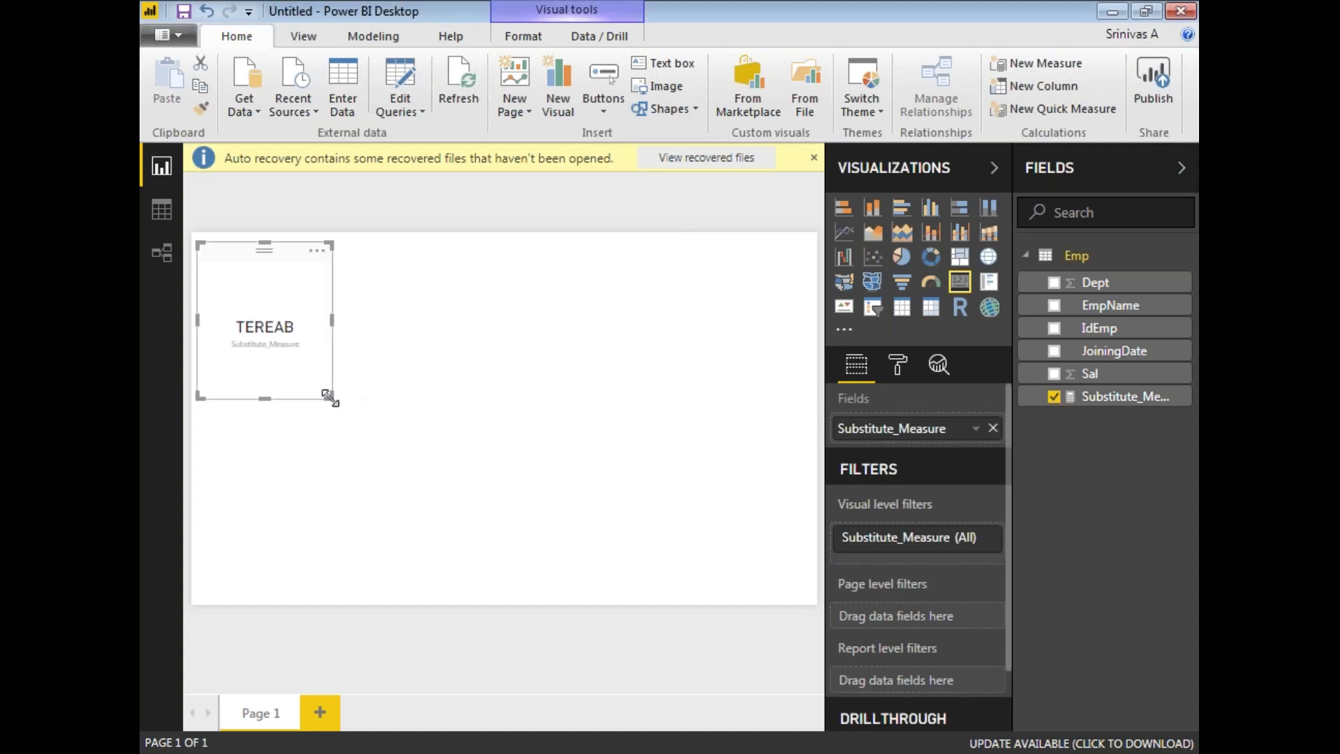
pyautogui.moveTo(331, 398); pyautogui.dragTo(363, 407)
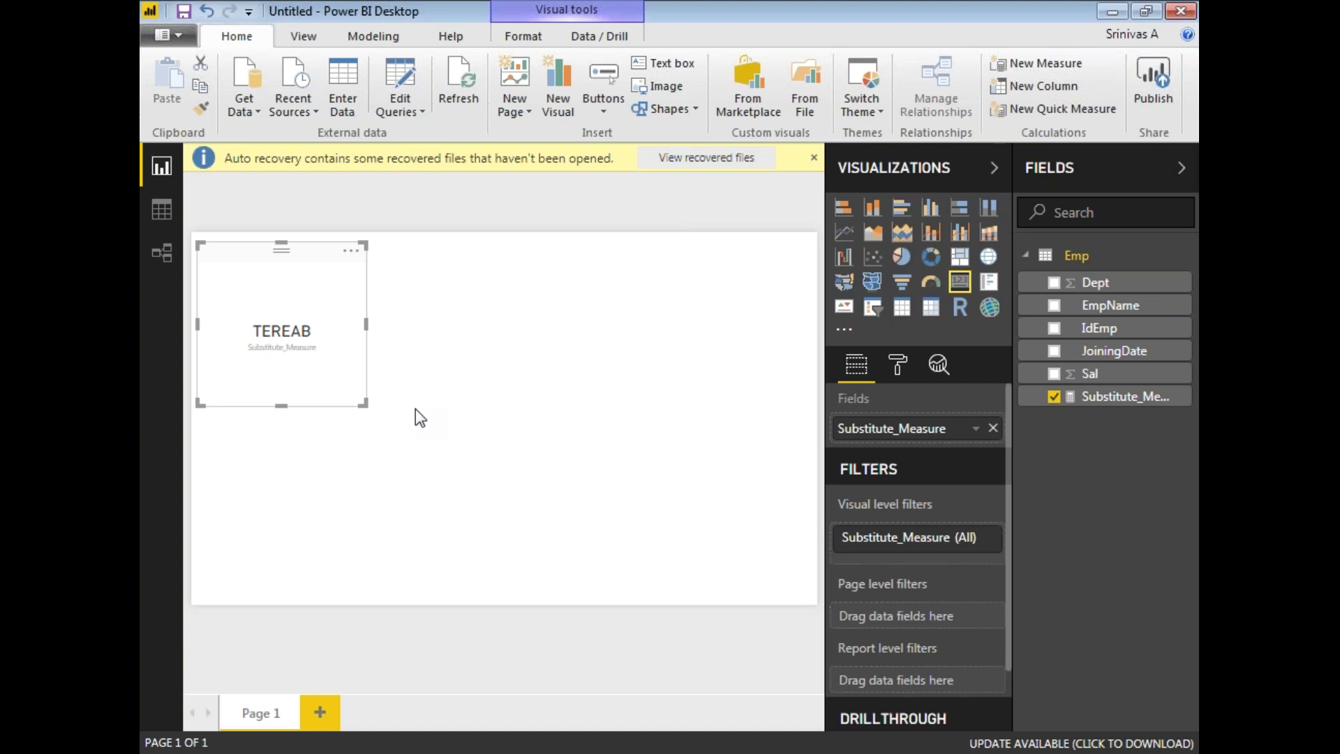
# Change Substitute_Measure's old-text argument from "SA" to lowercase "sa", leaving the card at TERESA
pyautogui.click(1125, 403)
pyautogui.click(575, 190)
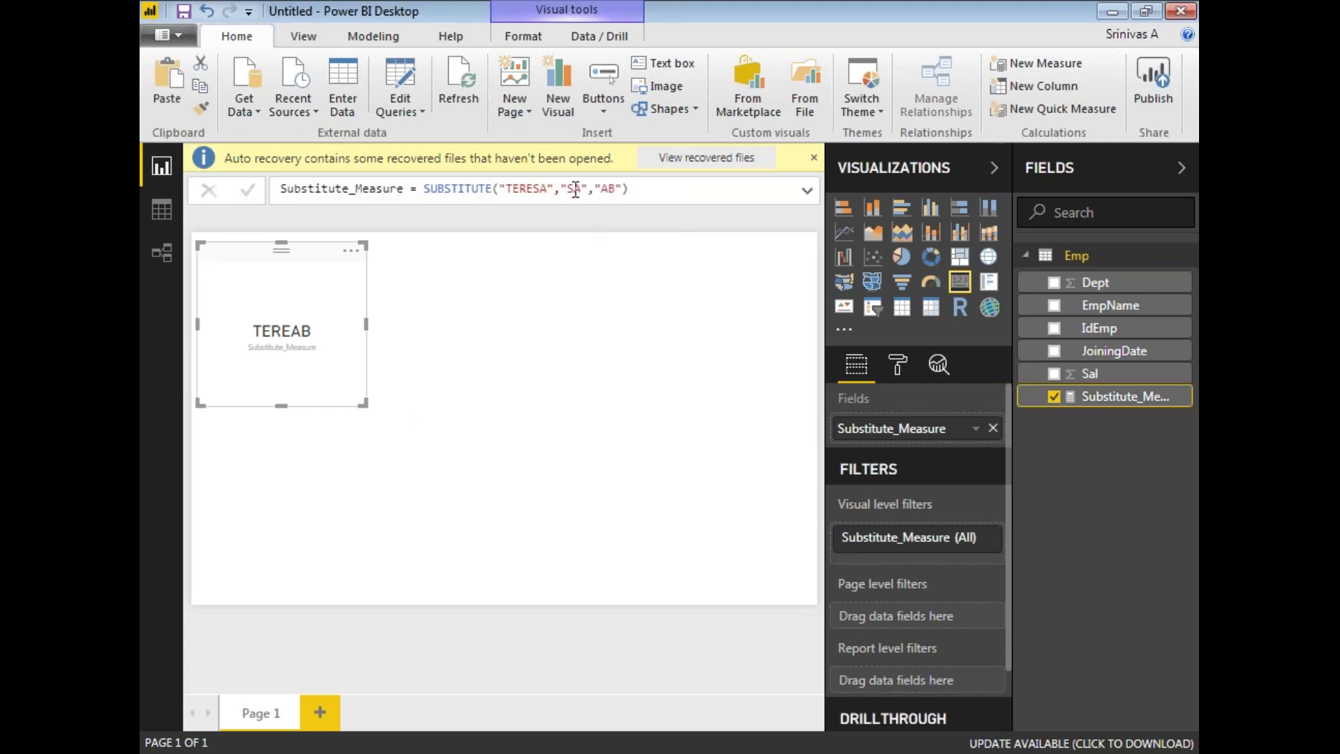
pyautogui.doubleClick(575, 190)
pyautogui.write('sa')
pyautogui.press('End')
pyautogui.press('Return')
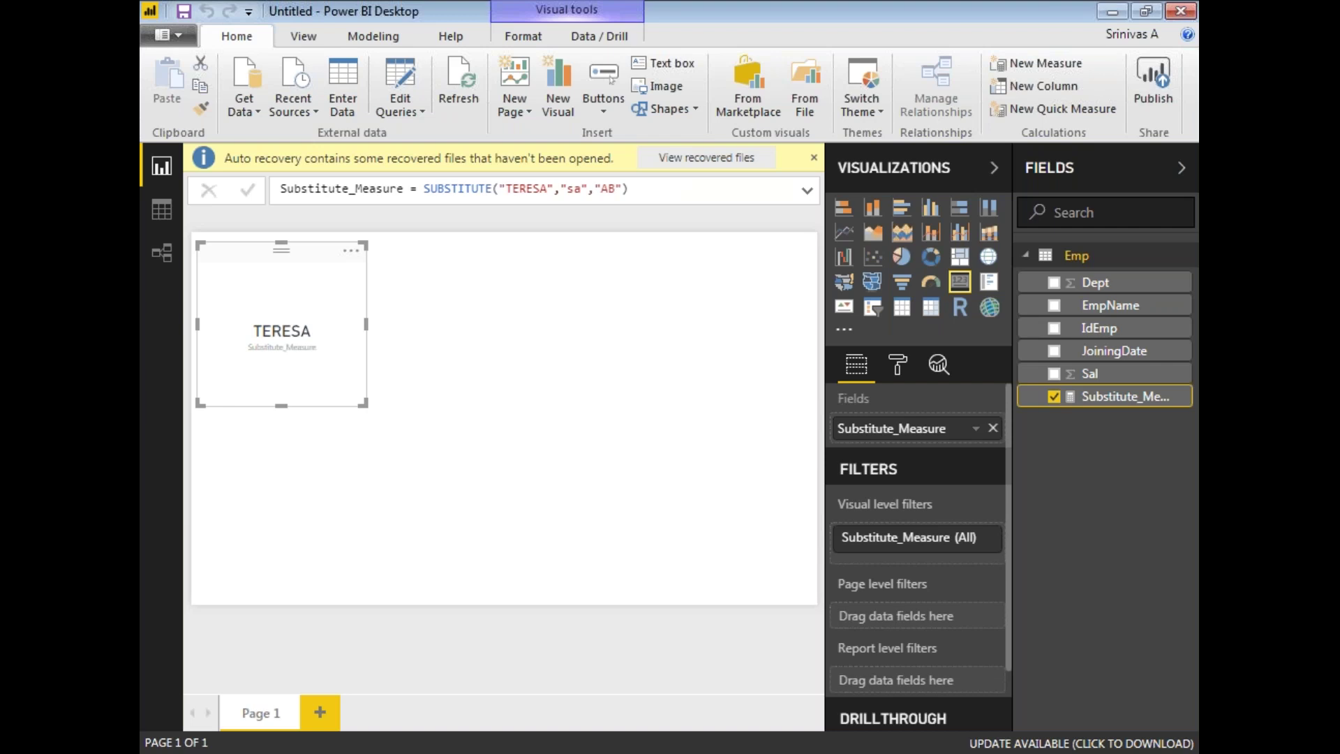
# Change the old-text argument from "sa" back to uppercase "SA" and commit
pyautogui.doubleClick(575, 189)
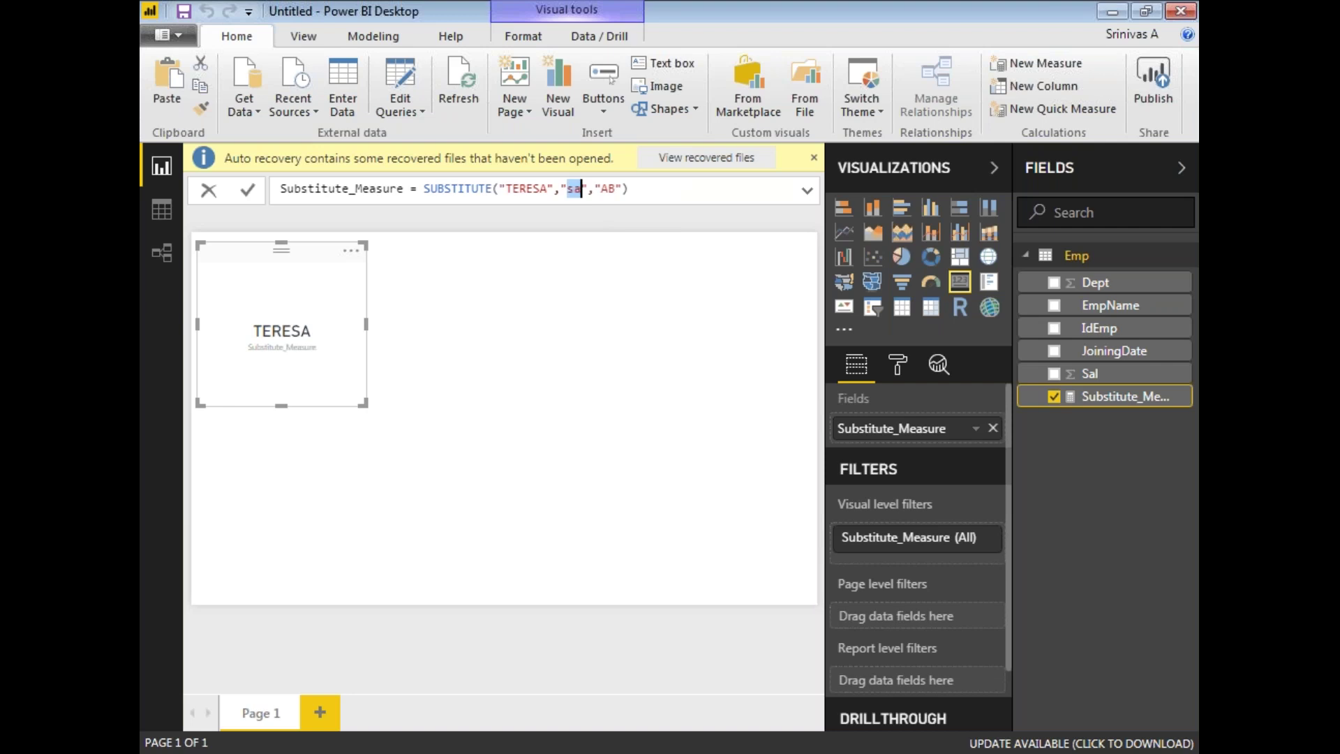
pyautogui.write('SA')
pyautogui.press('Return')
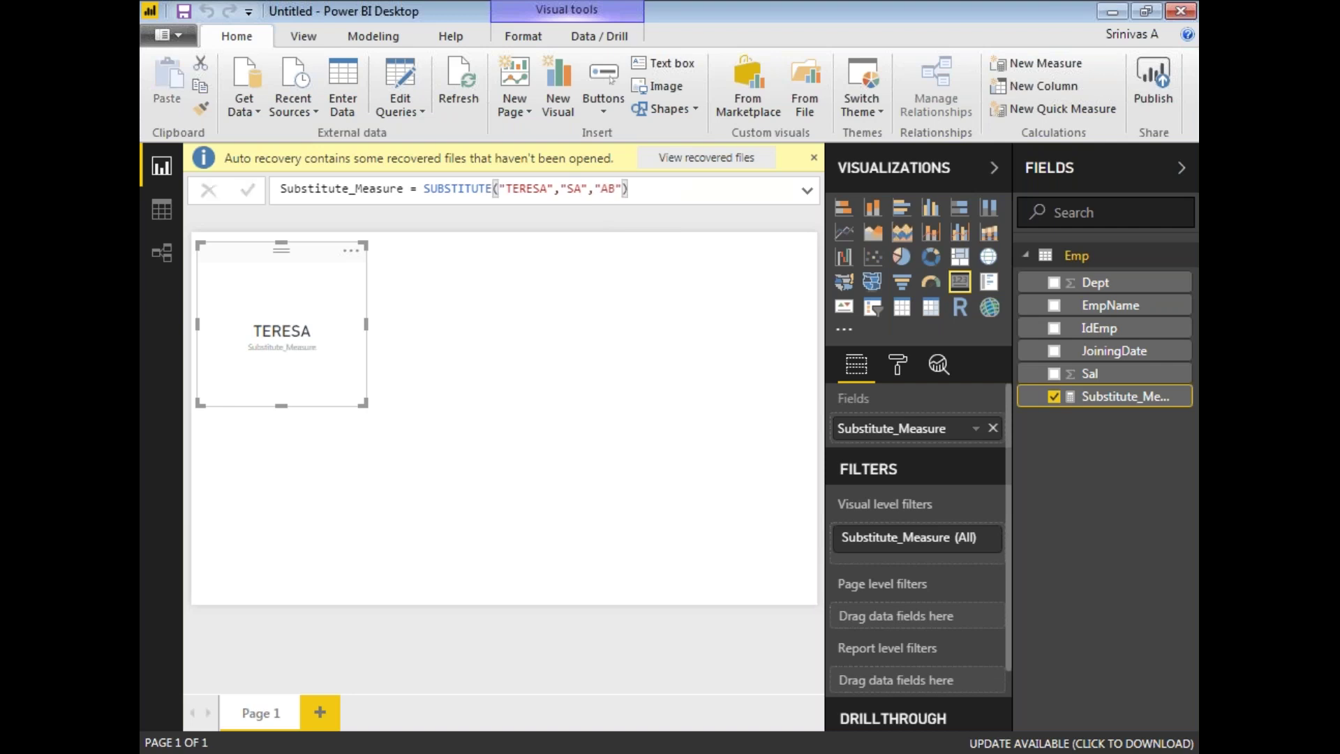